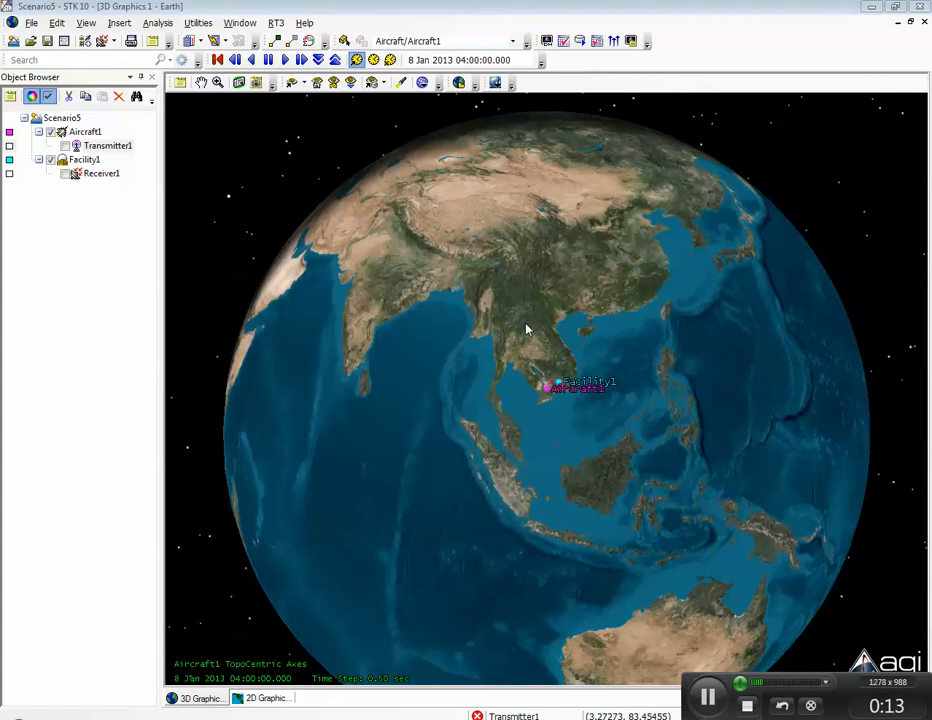
Zoom the 3D globe in on the region around Aircraft1 and Facility1
{"action": "scroll", "coordinate": [536, 320], "scroll_direction": "up", "scroll_amount": 5}
{"action": "scroll", "coordinate": [537, 328], "scroll_direction": "up", "scroll_amount": 5}
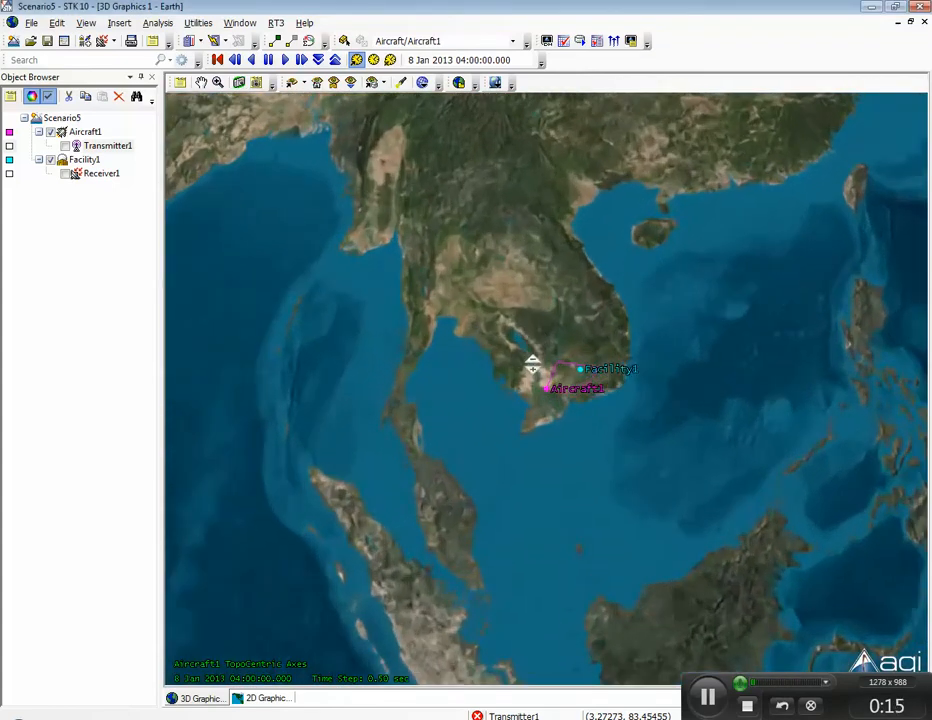
{"action": "scroll", "coordinate": [505, 382], "scroll_direction": "down", "scroll_amount": 2}
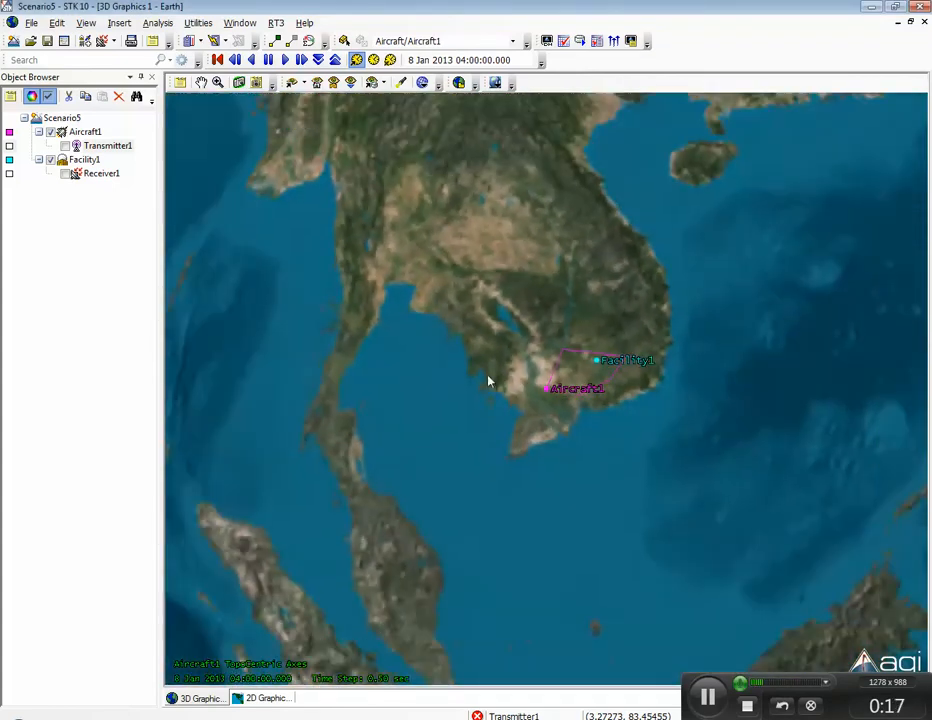
Switch to the browser and look through the AGI Product Explorer list down to the Spectrum Analyzer plugin, then put the page away
{"action": "left_click_drag", "start_coordinate": [0, 143], "coordinate": [503, 105]}
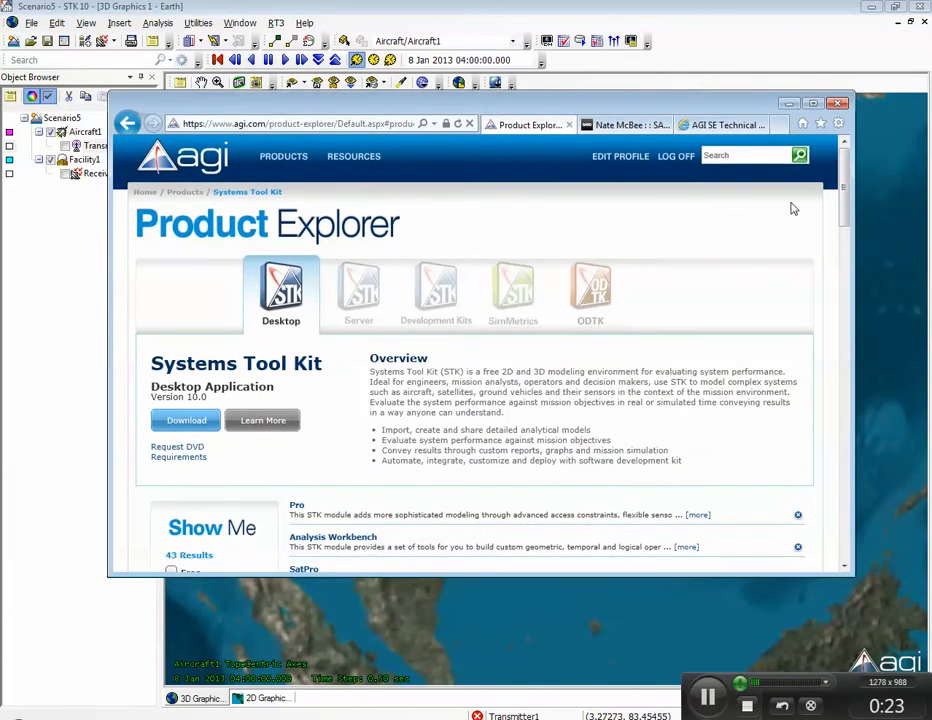
{"action": "left_click_drag", "start_coordinate": [845, 178], "coordinate": [845, 250]}
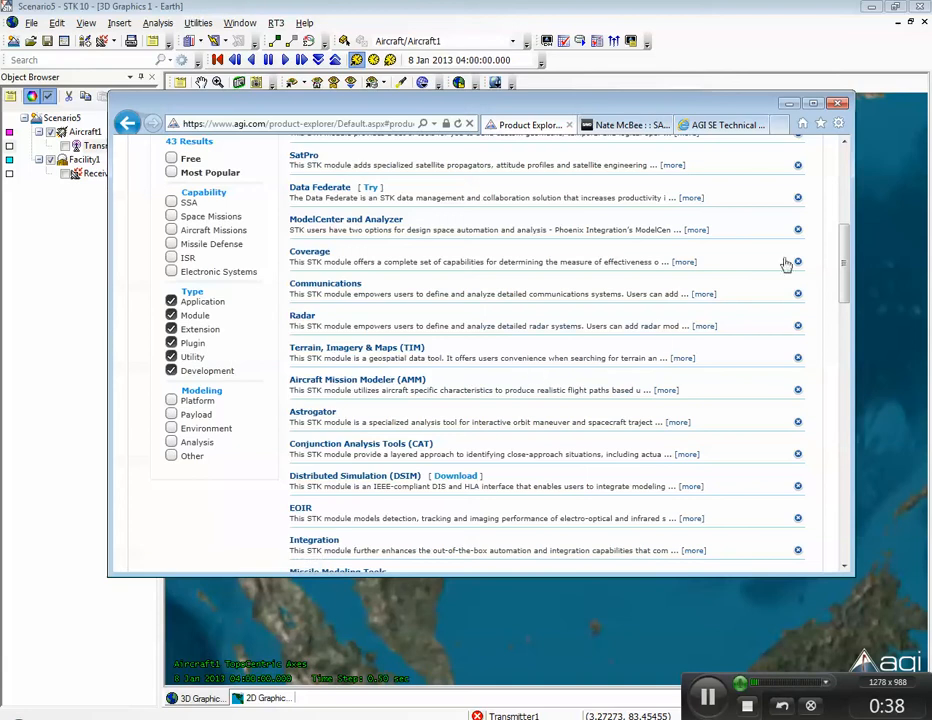
{"action": "left_click_drag", "start_coordinate": [843, 252], "coordinate": [845, 492]}
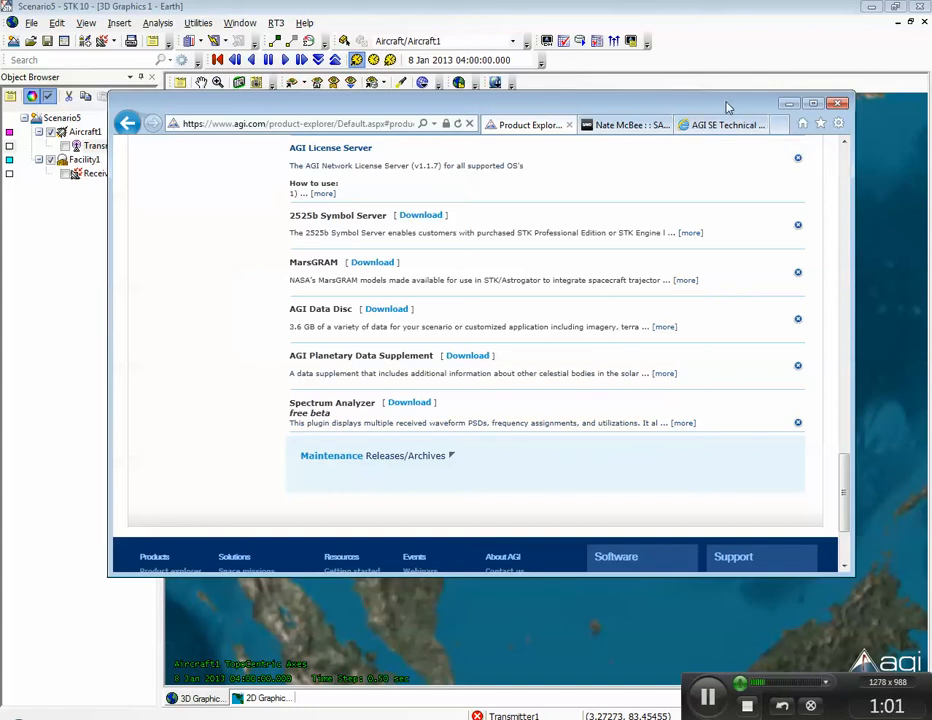
{"action": "left_click_drag", "start_coordinate": [728, 107], "coordinate": [0, 180]}
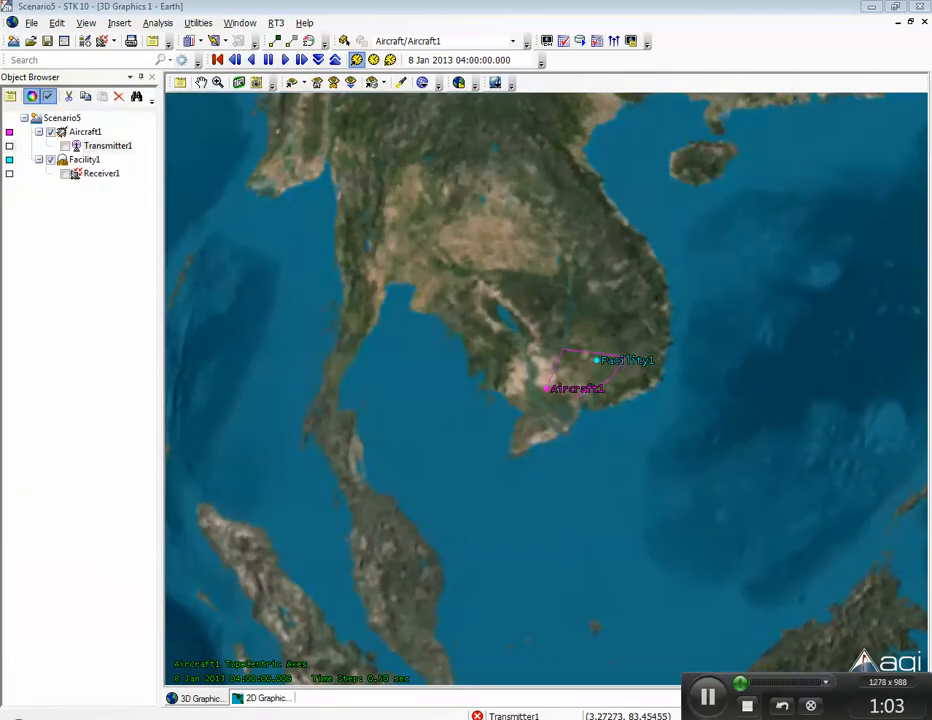
Make the Spectrum Analyzer tool available in the STK workspace
{"action": "right_click", "coordinate": [753, 64]}
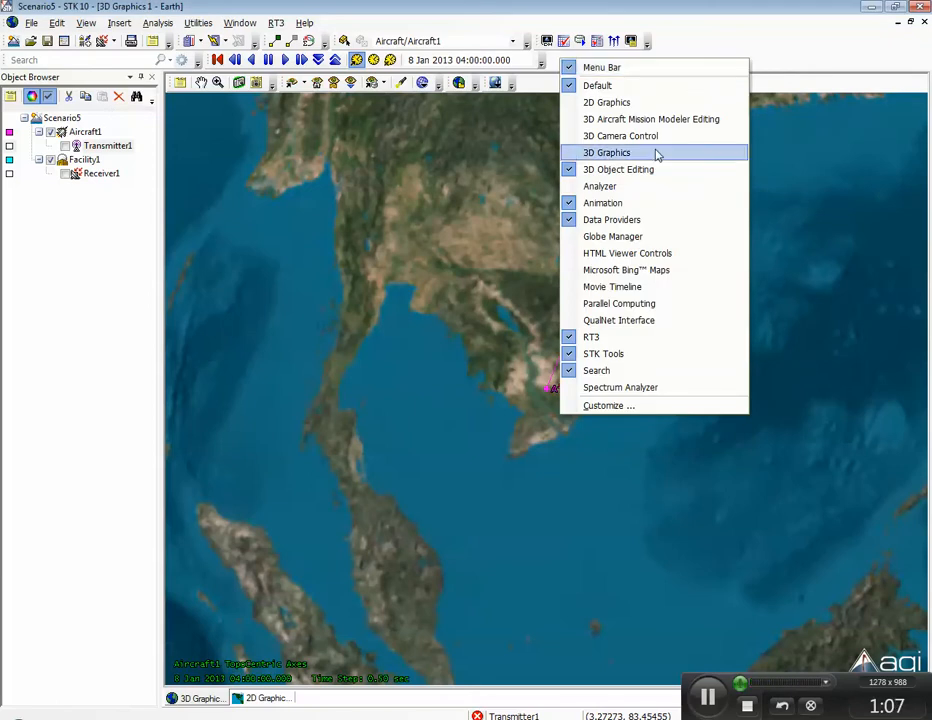
{"action": "left_click", "coordinate": [627, 389]}
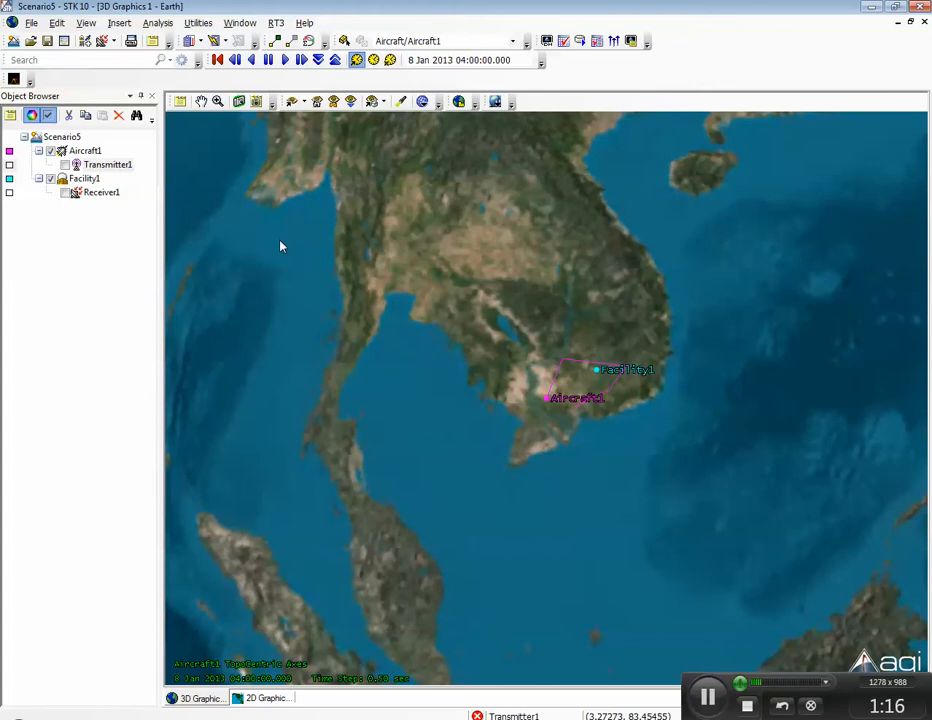
Display Transmitter1's antenna pattern and view it up close around the Aircraft1 model
{"action": "mouse_move", "coordinate": [542, 287]}
{"action": "left_mouse_down"}
{"action": "mouse_move", "coordinate": [530, 392]}
{"action": "mouse_move", "coordinate": [508, 379]}
{"action": "mouse_move", "coordinate": [556, 275]}
{"action": "left_mouse_up"}
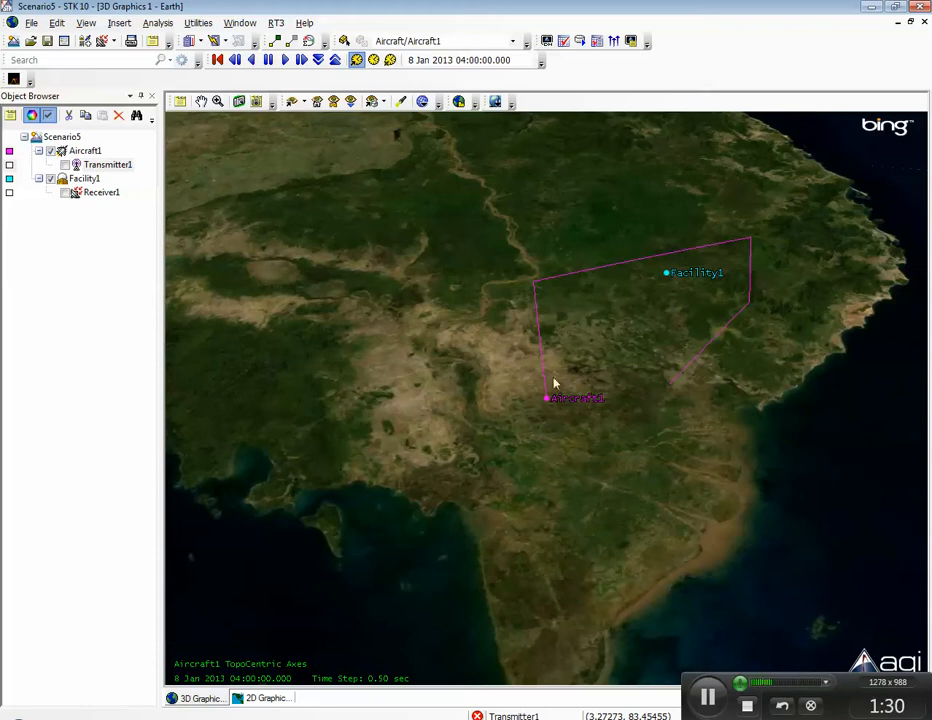
{"action": "left_click_drag", "start_coordinate": [572, 284], "coordinate": [608, 474]}
{"action": "left_click_drag", "start_coordinate": [588, 280], "coordinate": [612, 410]}
{"action": "left_click_drag", "start_coordinate": [587, 315], "coordinate": [627, 482]}
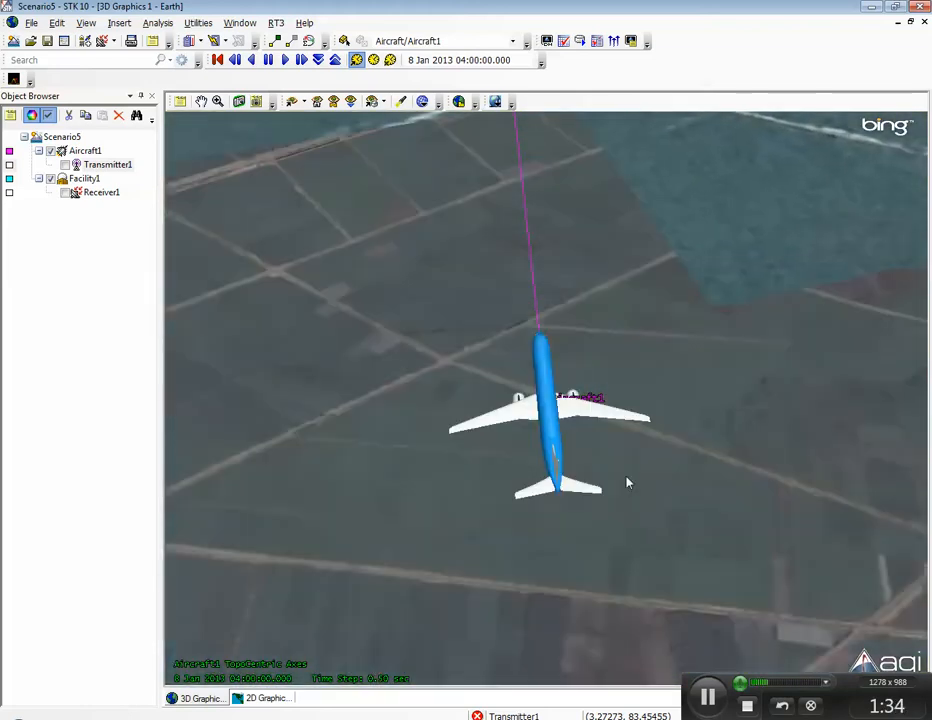
{"action": "left_click_drag", "start_coordinate": [592, 375], "coordinate": [602, 430]}
{"action": "left_click_drag", "start_coordinate": [540, 452], "coordinate": [584, 354]}
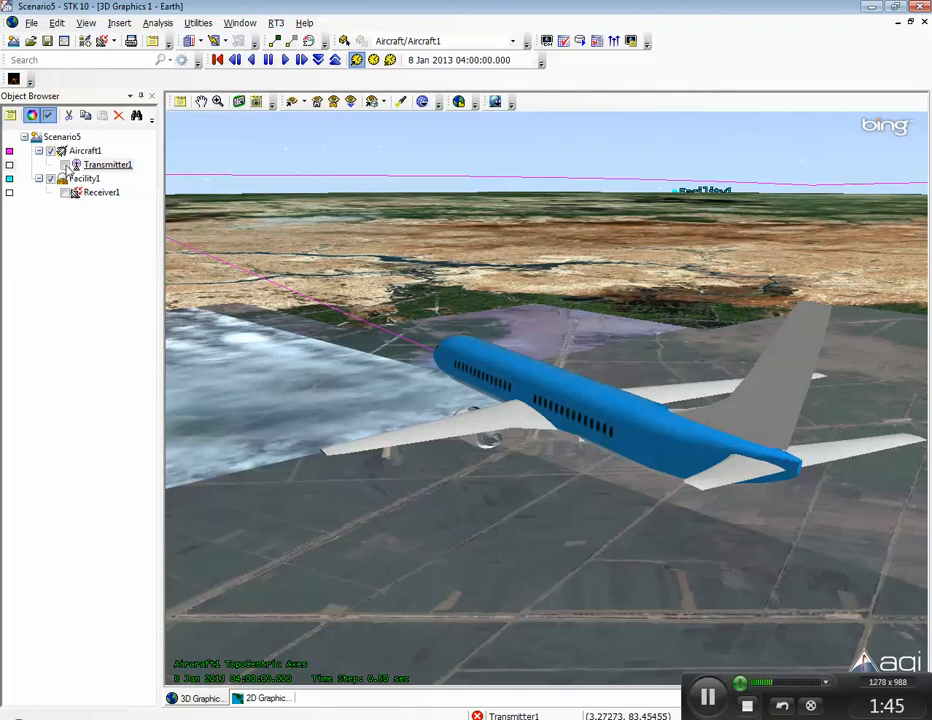
{"action": "left_click", "coordinate": [66, 165]}
{"action": "scroll", "coordinate": [437, 322], "scroll_direction": "down", "scroll_amount": 5}
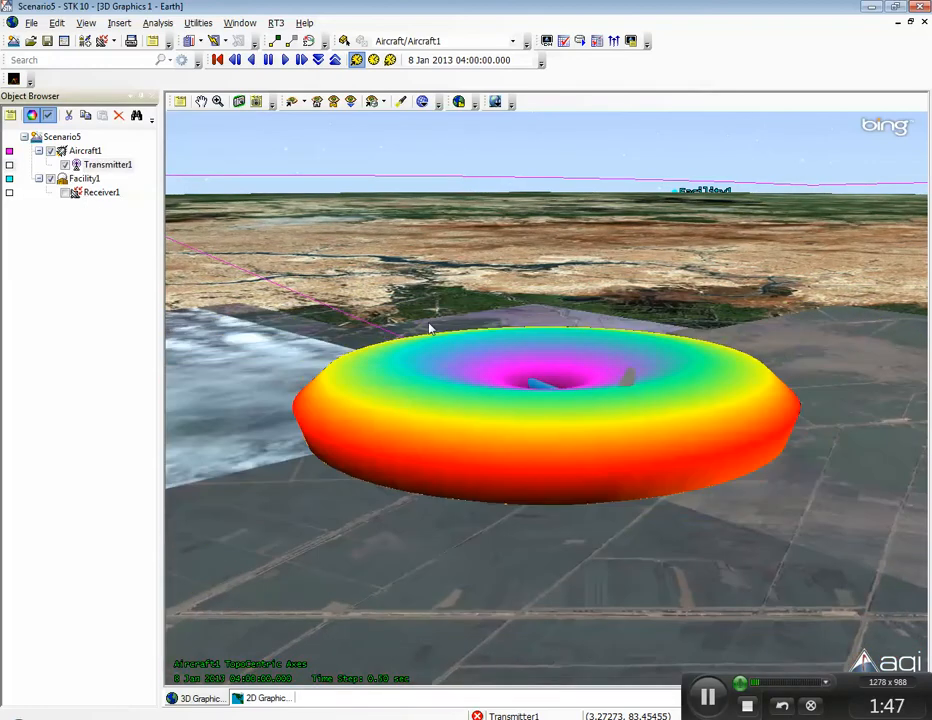
{"action": "left_click_drag", "start_coordinate": [430, 328], "coordinate": [466, 354]}
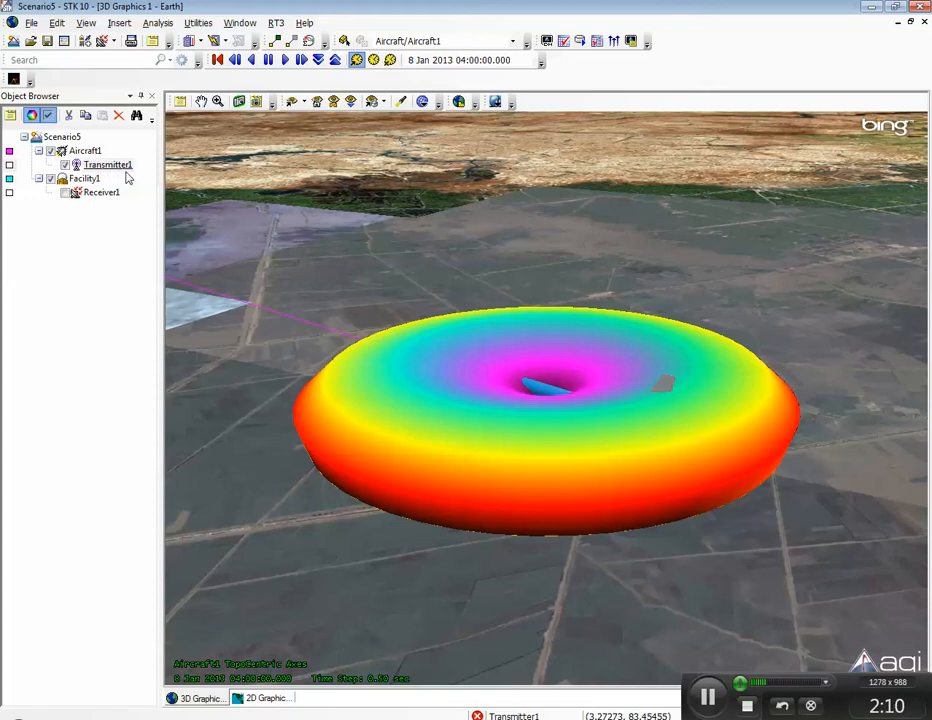
Review Transmitter1's antenna types, filter and modulator settings, leaving its properties without making changes
{"action": "double_click", "coordinate": [104, 167]}
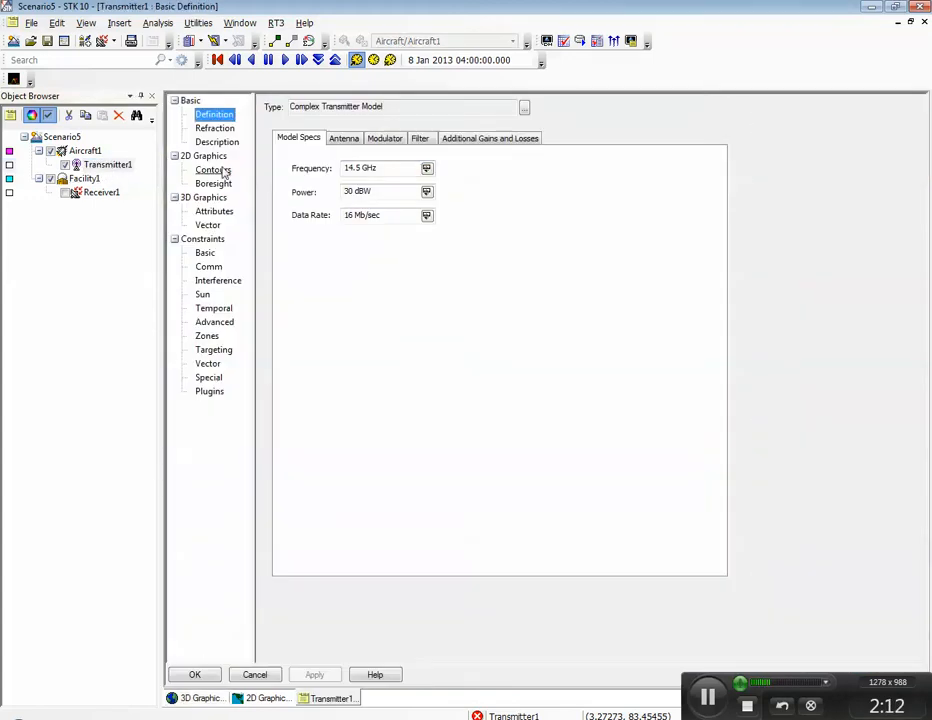
{"action": "left_click", "coordinate": [343, 140]}
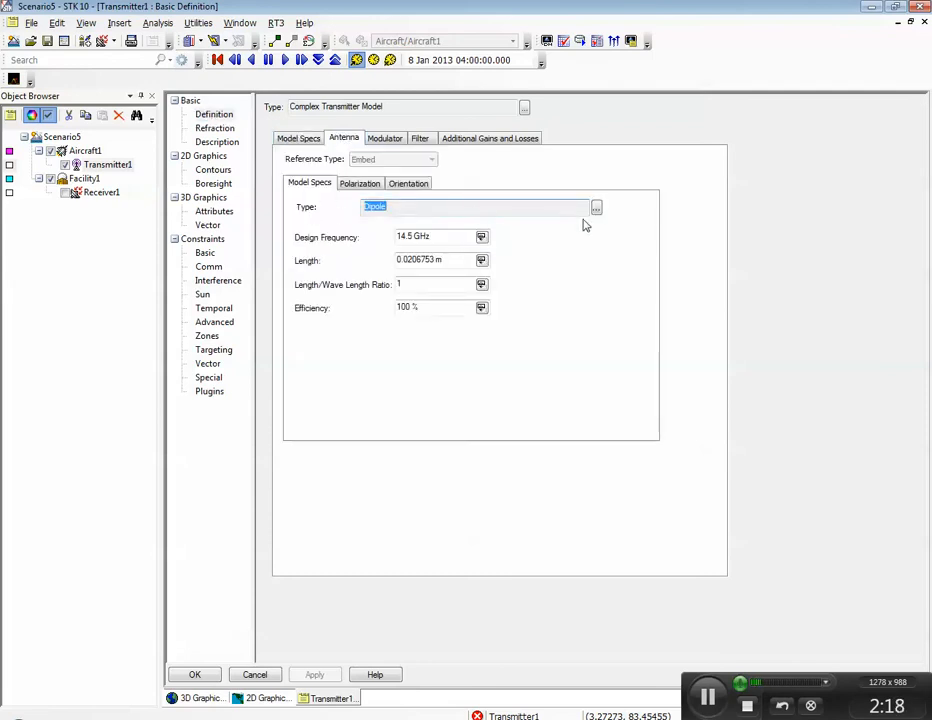
{"action": "left_click", "coordinate": [596, 209]}
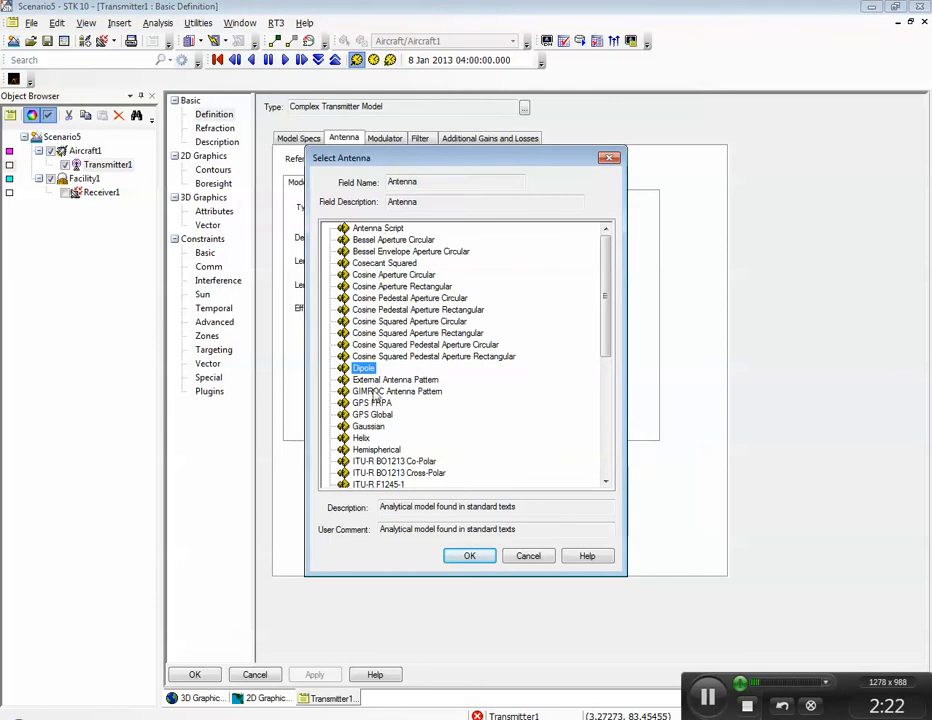
{"action": "left_click", "coordinate": [527, 556]}
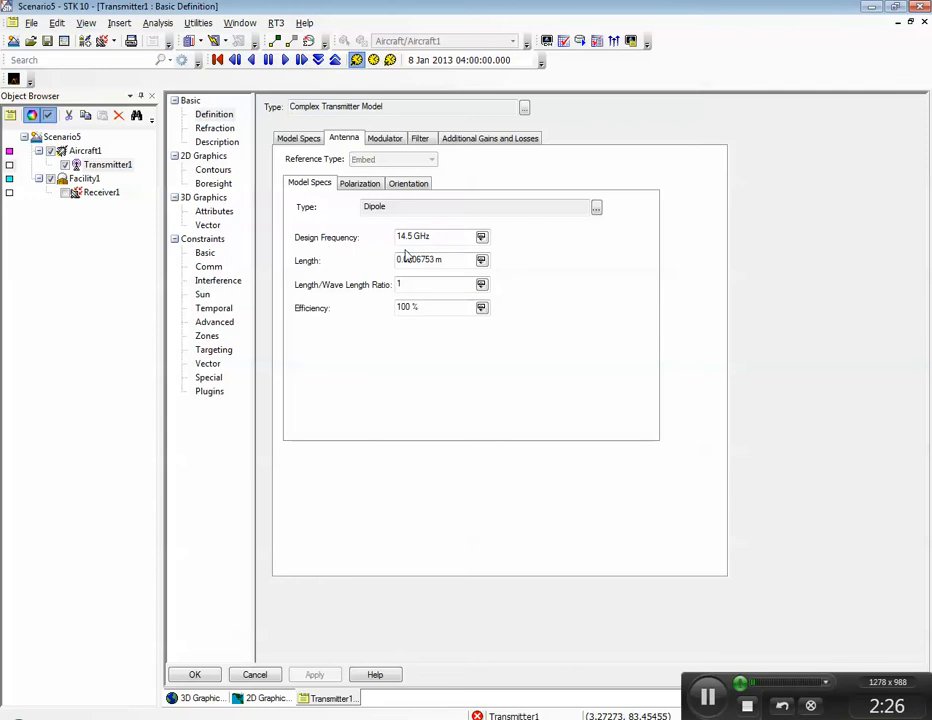
{"action": "left_click", "coordinate": [421, 140]}
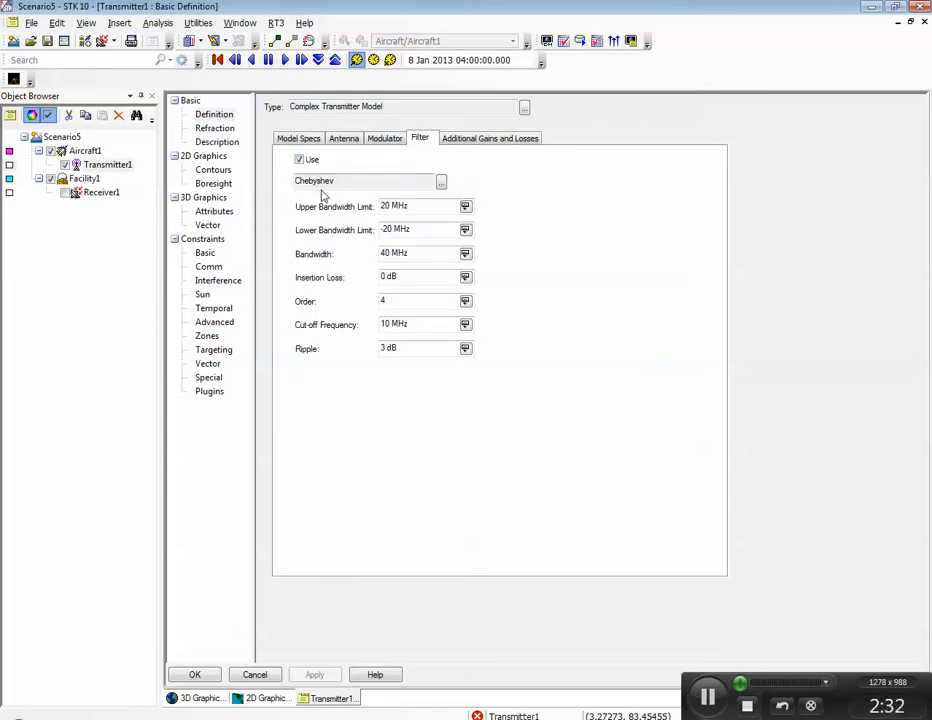
{"action": "left_click", "coordinate": [382, 146]}
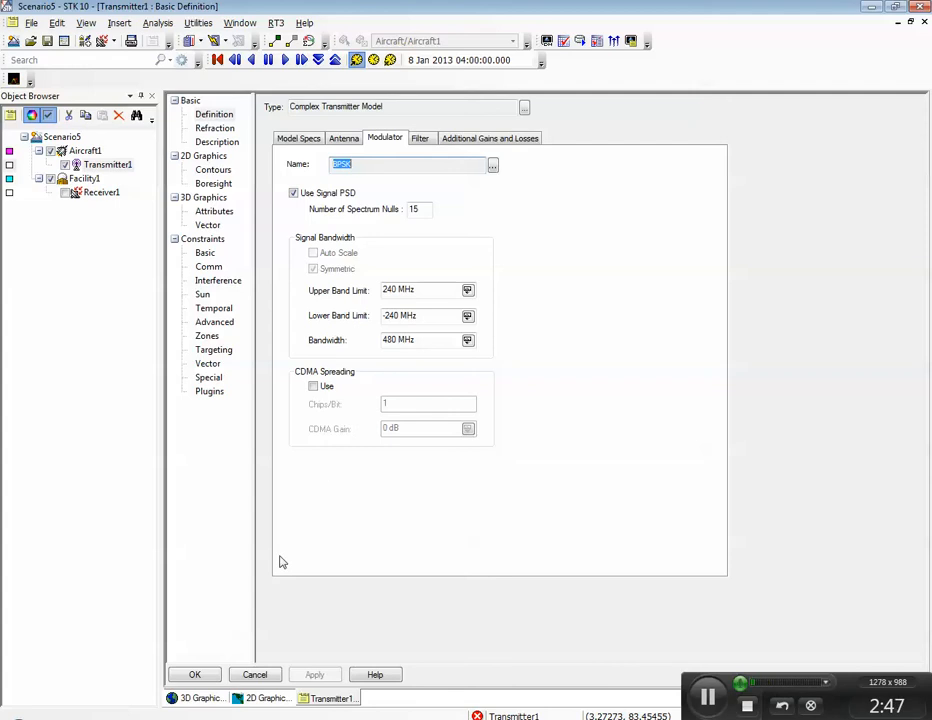
{"action": "left_click", "coordinate": [256, 676]}
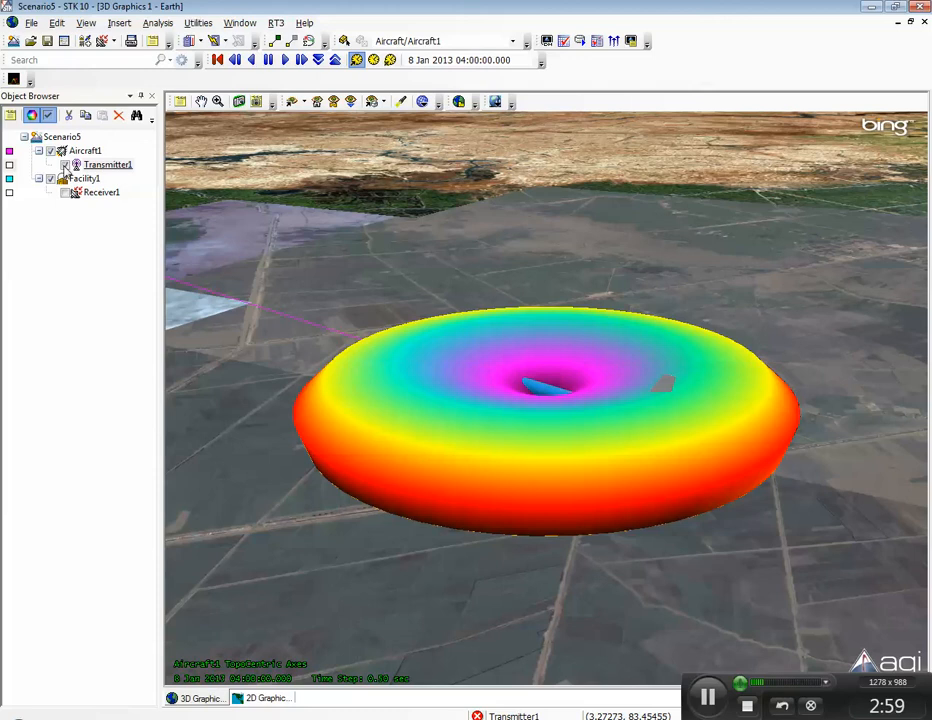
Hide Transmitter1's antenna pattern and zoom the 3D view to Facility1
{"action": "left_click", "coordinate": [65, 165]}
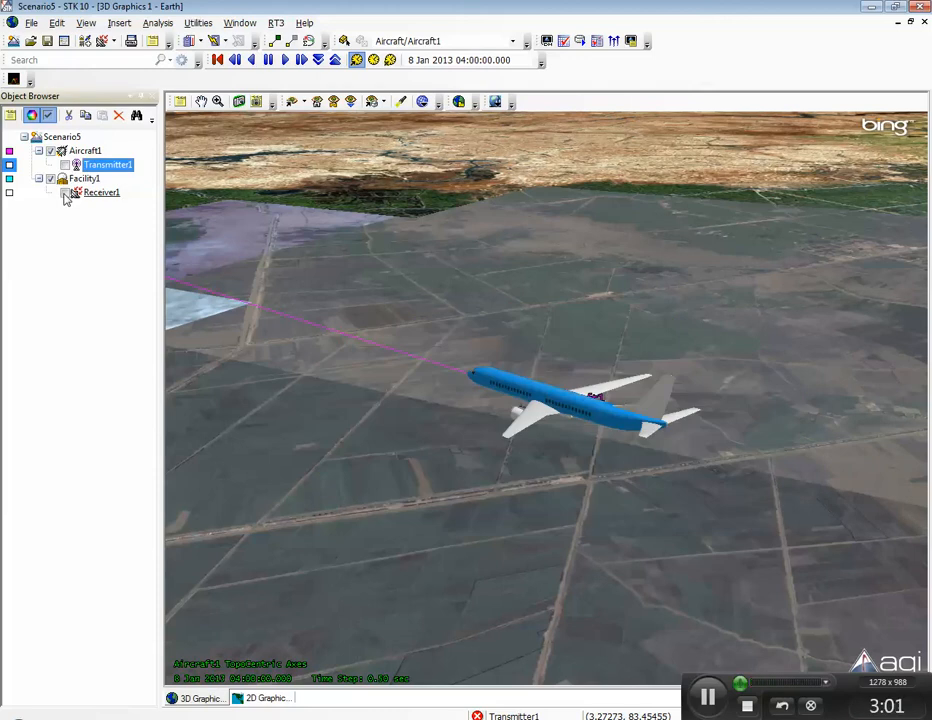
{"action": "right_click", "coordinate": [77, 179]}
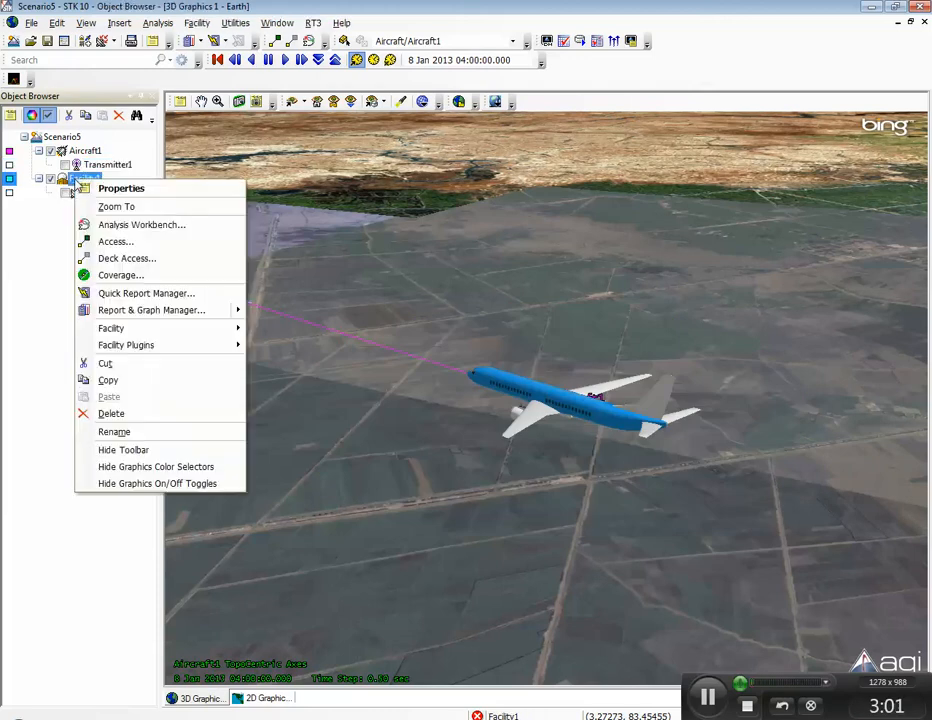
{"action": "left_click", "coordinate": [116, 206]}
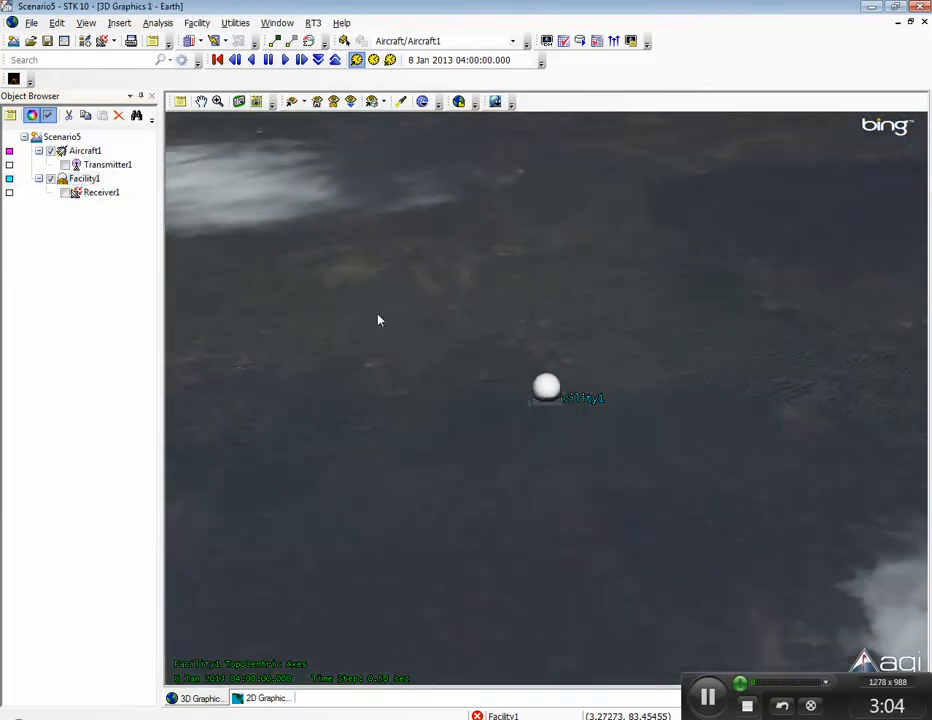
Show Receiver1's antenna pattern around Facility1 for inspection, hide it again and view the whole aircraft route
{"action": "left_click", "coordinate": [66, 193]}
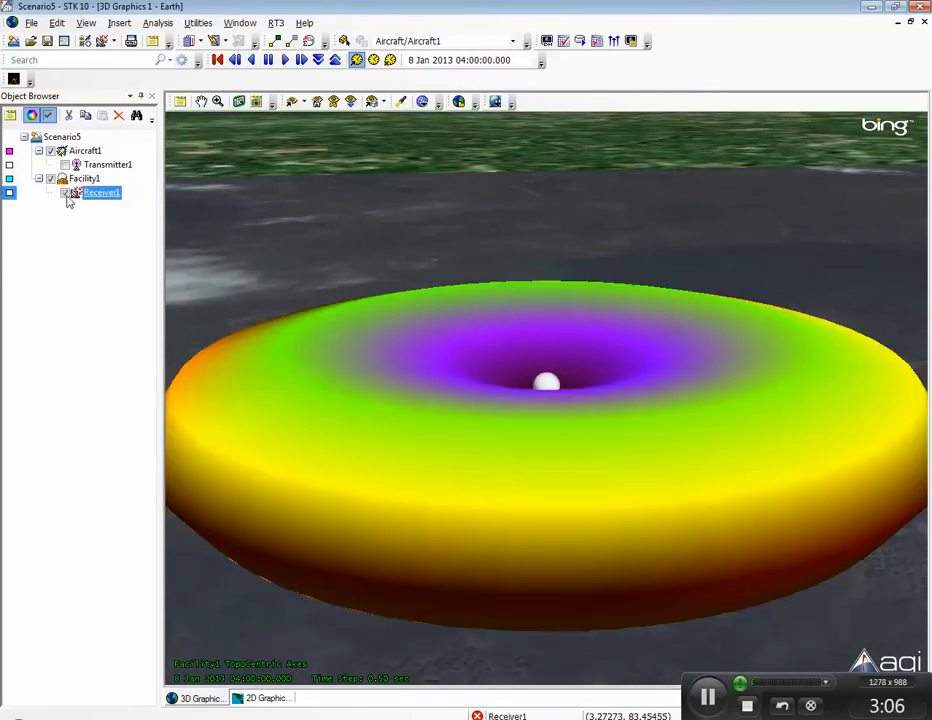
{"action": "left_click_drag", "start_coordinate": [387, 451], "coordinate": [430, 440]}
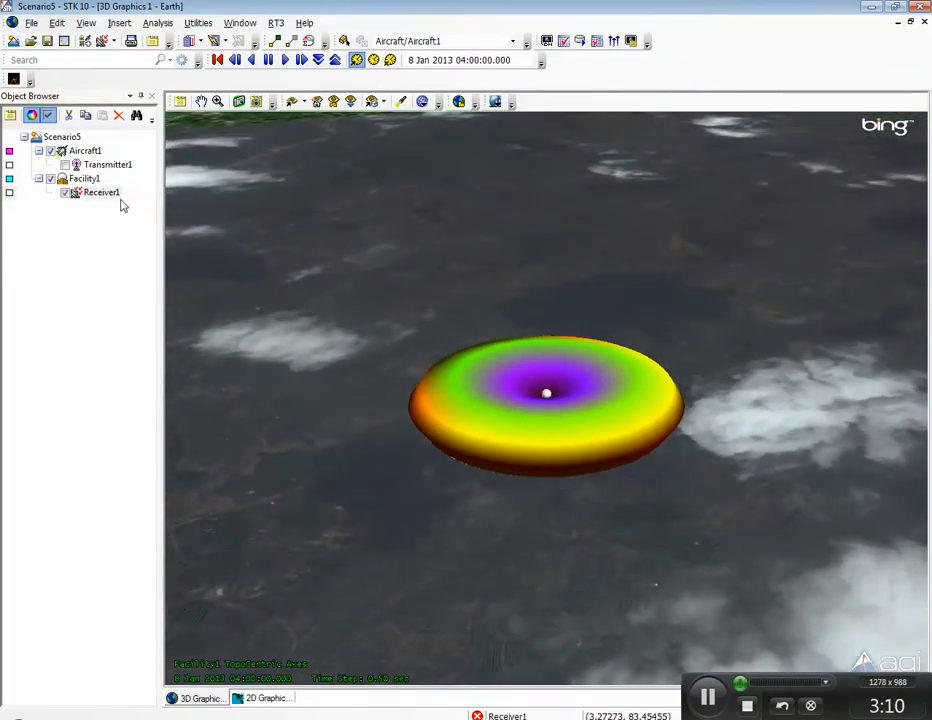
{"action": "left_click", "coordinate": [65, 193]}
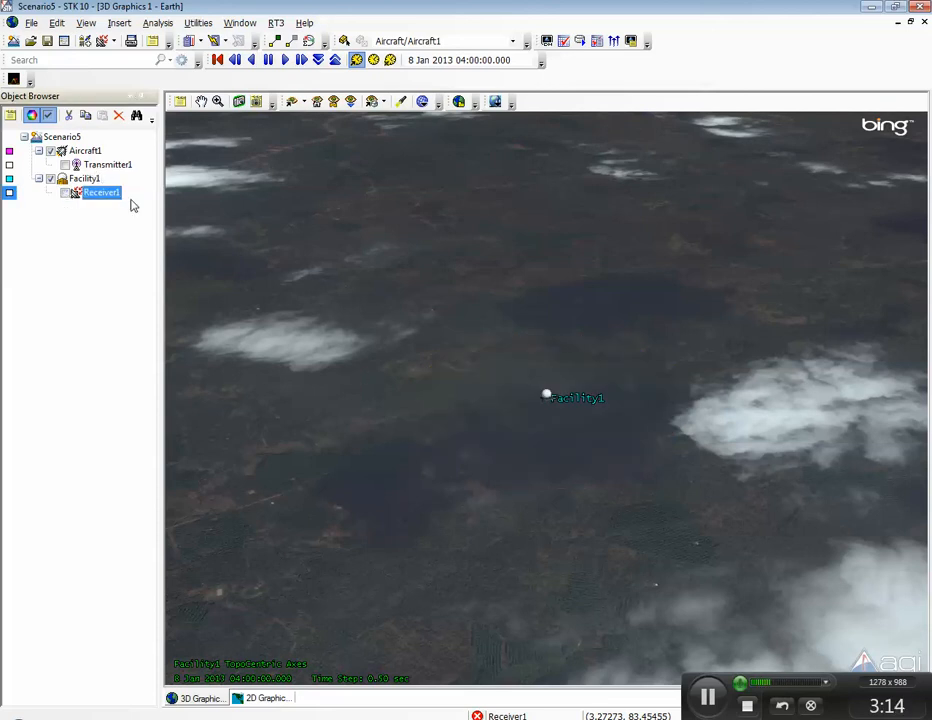
{"action": "left_click_drag", "start_coordinate": [427, 495], "coordinate": [435, 345]}
{"action": "left_click_drag", "start_coordinate": [447, 449], "coordinate": [465, 436]}
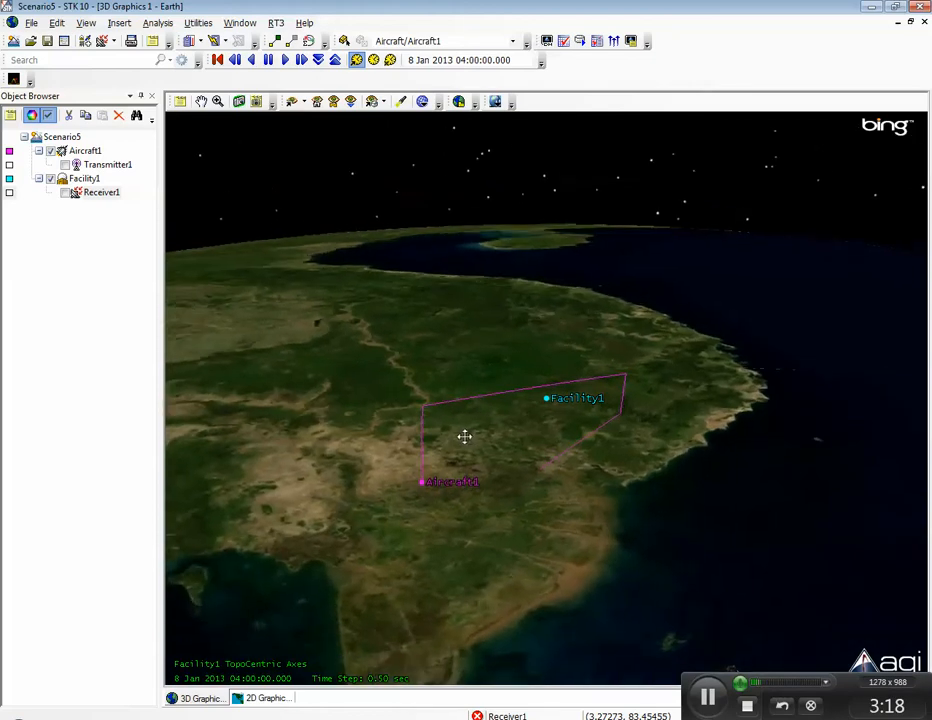
Place the Spectrum Analyzer over the 3D view and adjust its bandwidth to about 60.44 and vertical scale to about -365.59
{"action": "left_click_drag", "start_coordinate": [0, 222], "coordinate": [628, 100]}
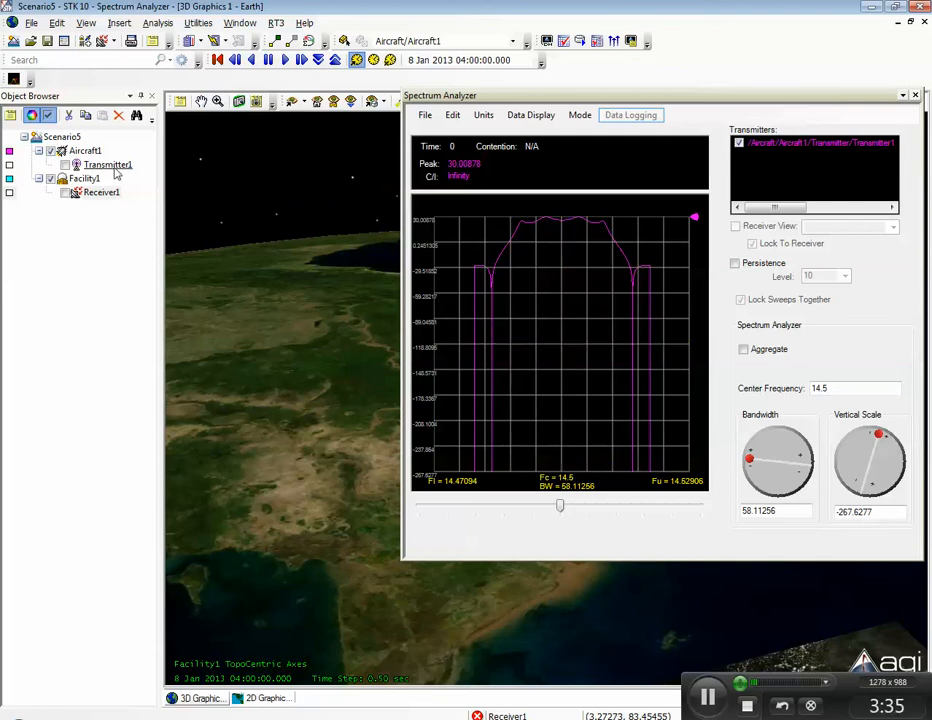
{"action": "left_click_drag", "start_coordinate": [503, 97], "coordinate": [513, 98]}
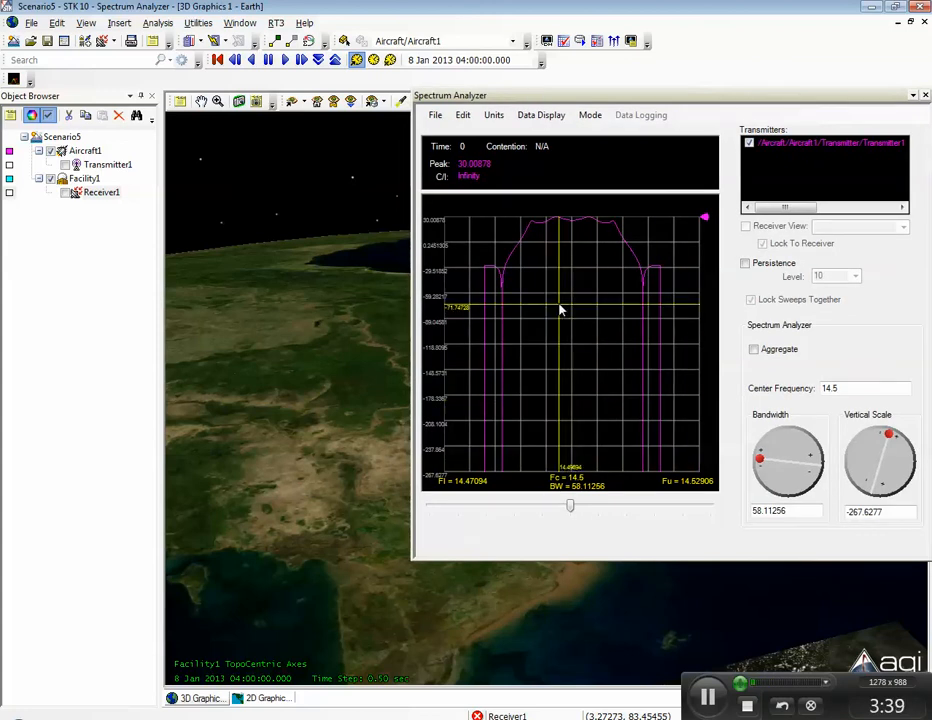
{"action": "left_click_drag", "start_coordinate": [762, 459], "coordinate": [791, 487]}
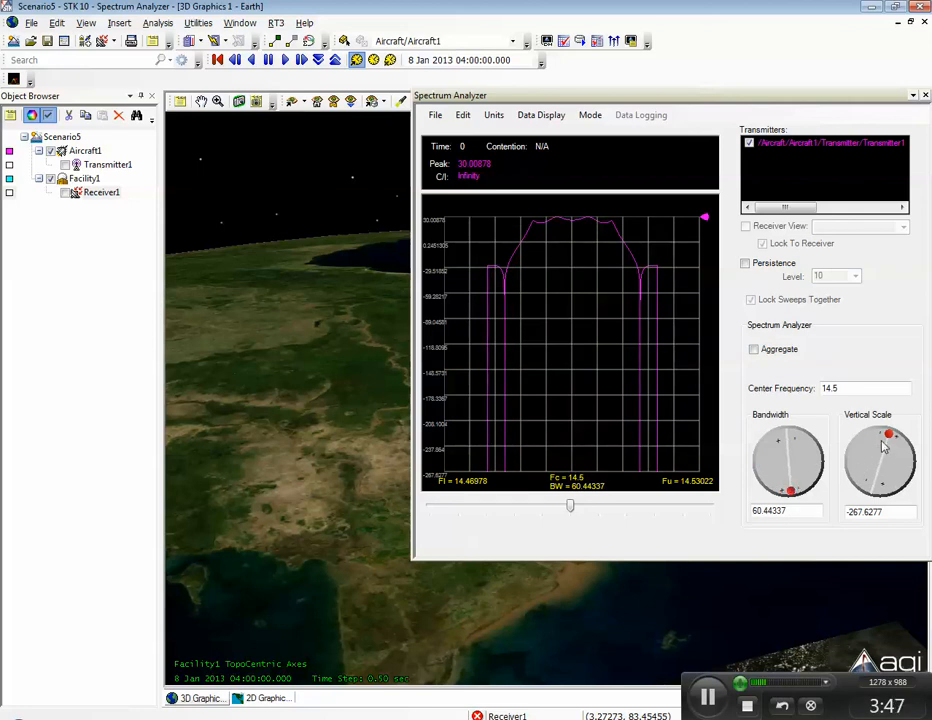
{"action": "mouse_move", "coordinate": [883, 447]}
{"action": "left_mouse_down"}
{"action": "mouse_move", "coordinate": [865, 446]}
{"action": "mouse_move", "coordinate": [856, 460]}
{"action": "mouse_move", "coordinate": [882, 447]}
{"action": "mouse_move", "coordinate": [877, 456]}
{"action": "left_mouse_up"}
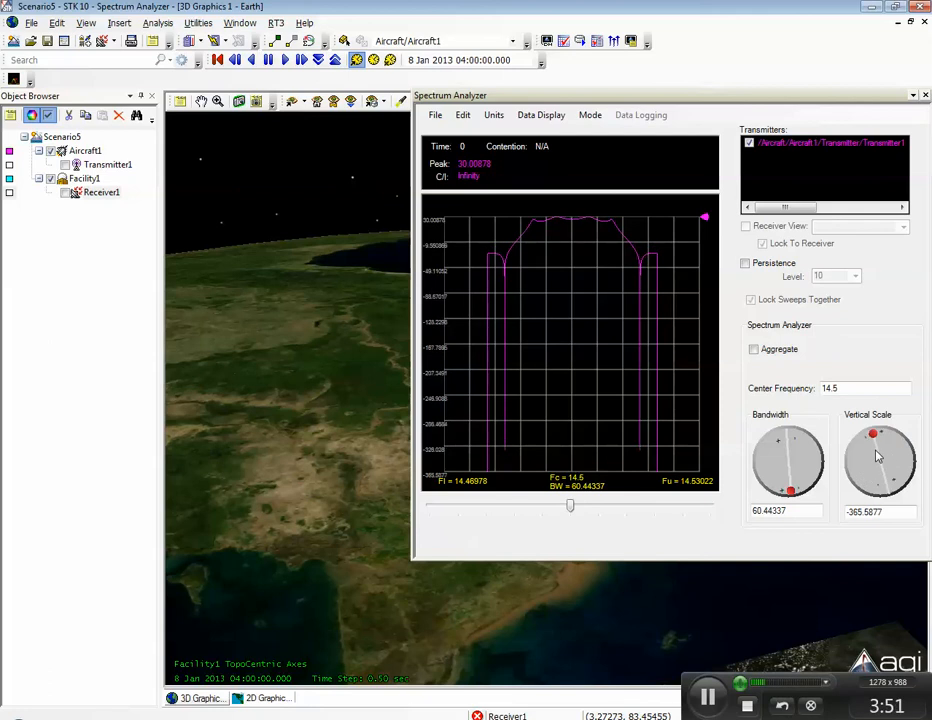
Change Transmitter1's filter from Chebyshev to Butterworth and apply it, keeping the Spectrum Analyzer plot in view
{"action": "double_click", "coordinate": [118, 166]}
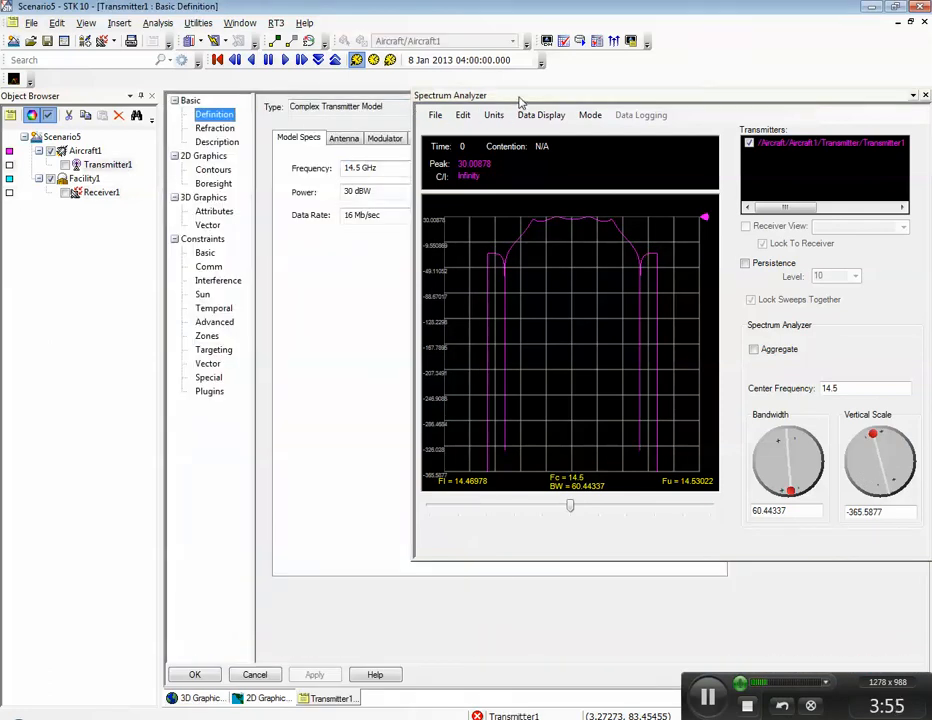
{"action": "left_click_drag", "start_coordinate": [520, 103], "coordinate": [537, 228]}
{"action": "left_click", "coordinate": [420, 139]}
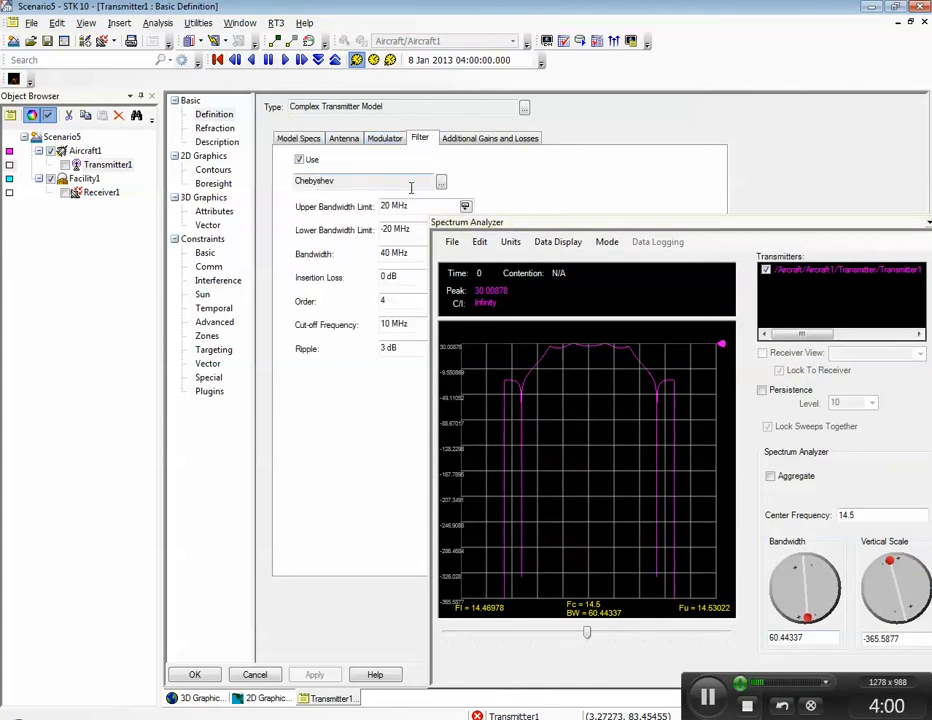
{"action": "left_click", "coordinate": [441, 183]}
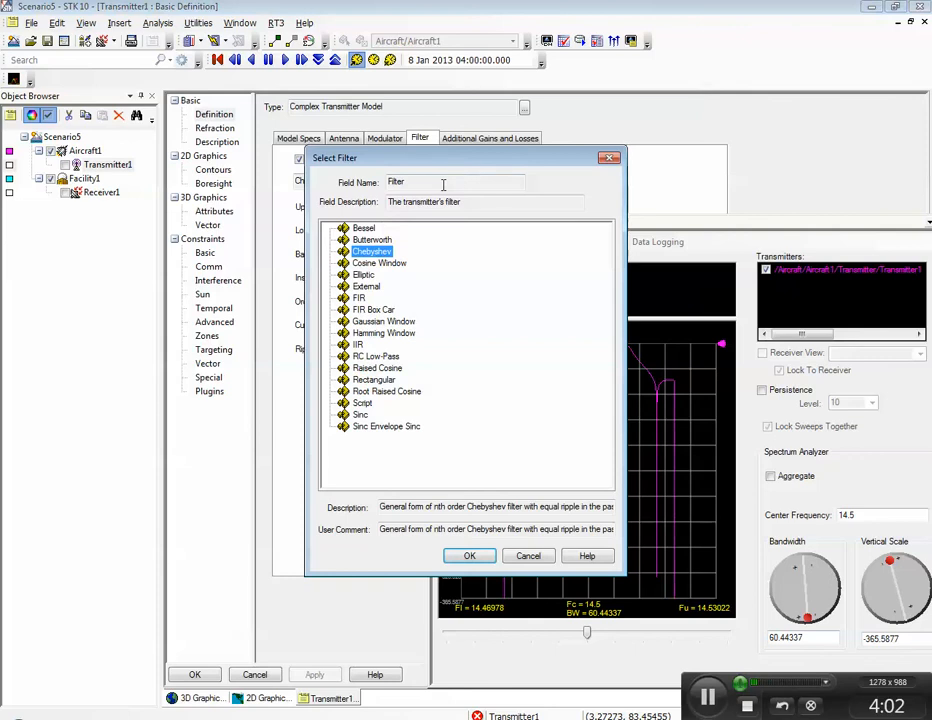
{"action": "left_click_drag", "start_coordinate": [458, 174], "coordinate": [227, 110]}
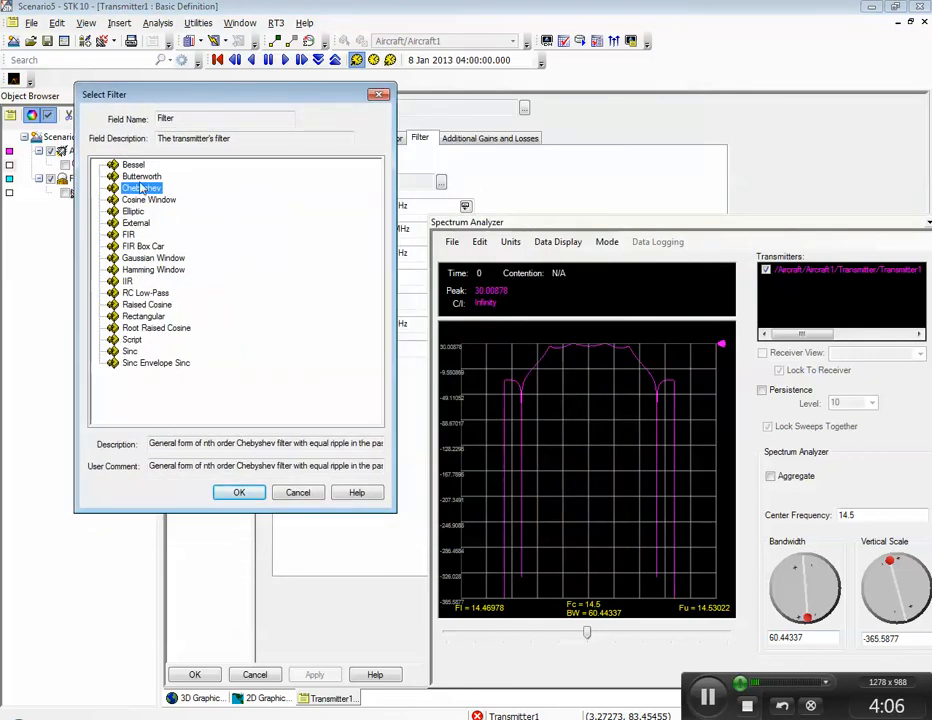
{"action": "left_click", "coordinate": [141, 176]}
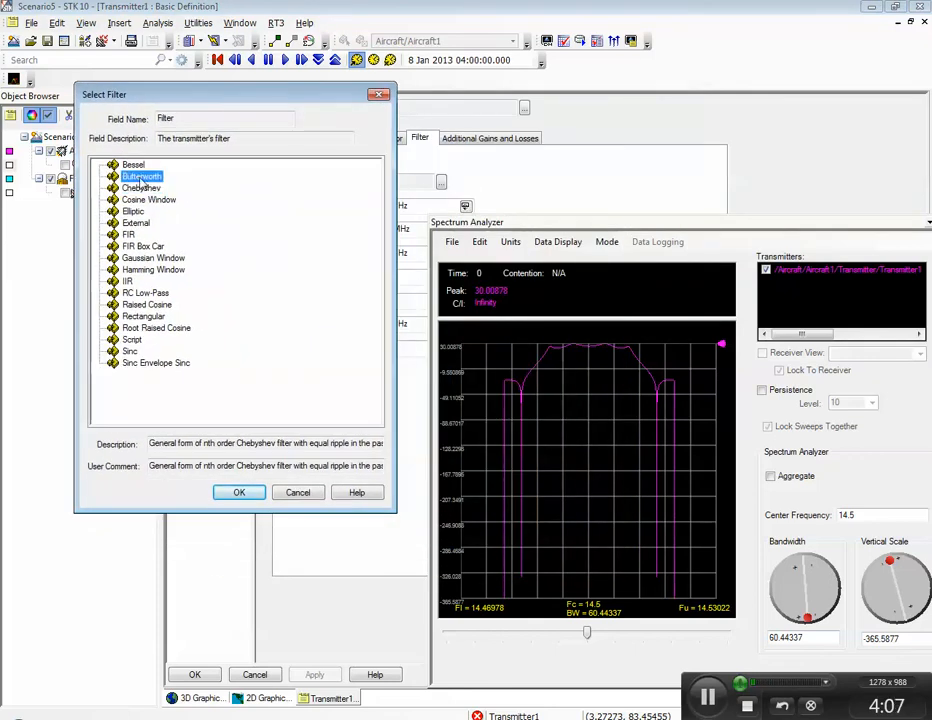
{"action": "left_click", "coordinate": [237, 495]}
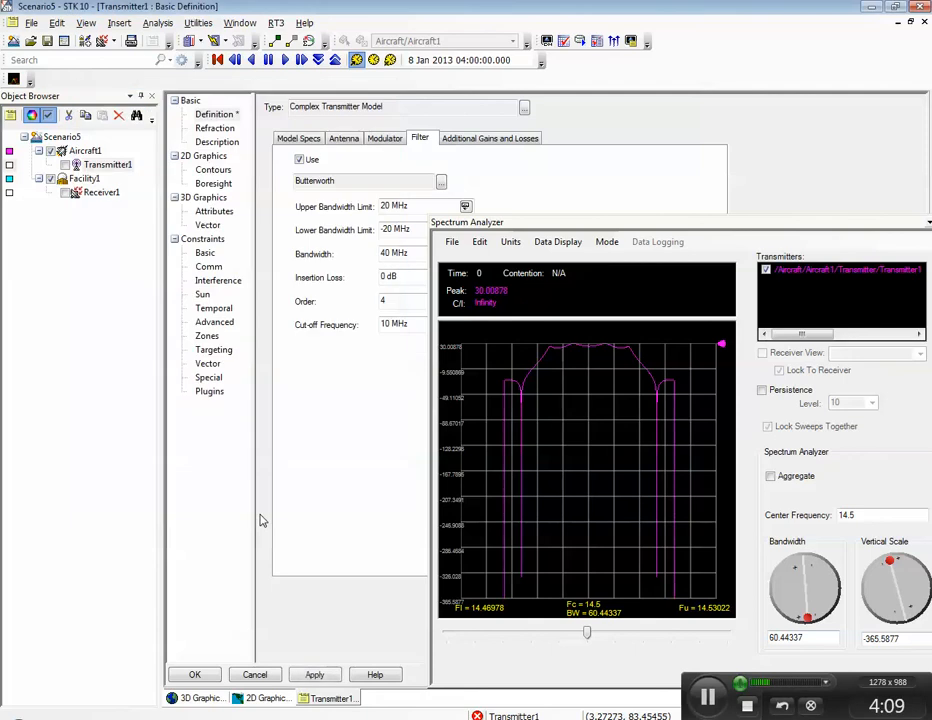
{"action": "left_click", "coordinate": [315, 676]}
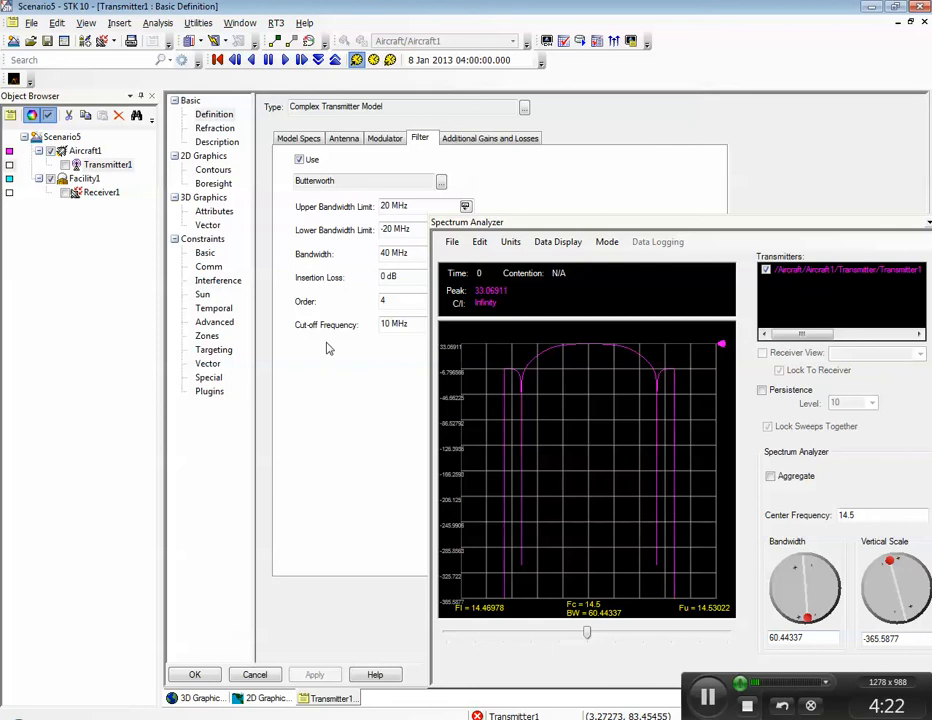
View Transmitter1's model specs for frequency, power and data rate, and reposition the Spectrum Analyzer window over the properties
{"action": "left_click_drag", "start_coordinate": [501, 224], "coordinate": [550, 183]}
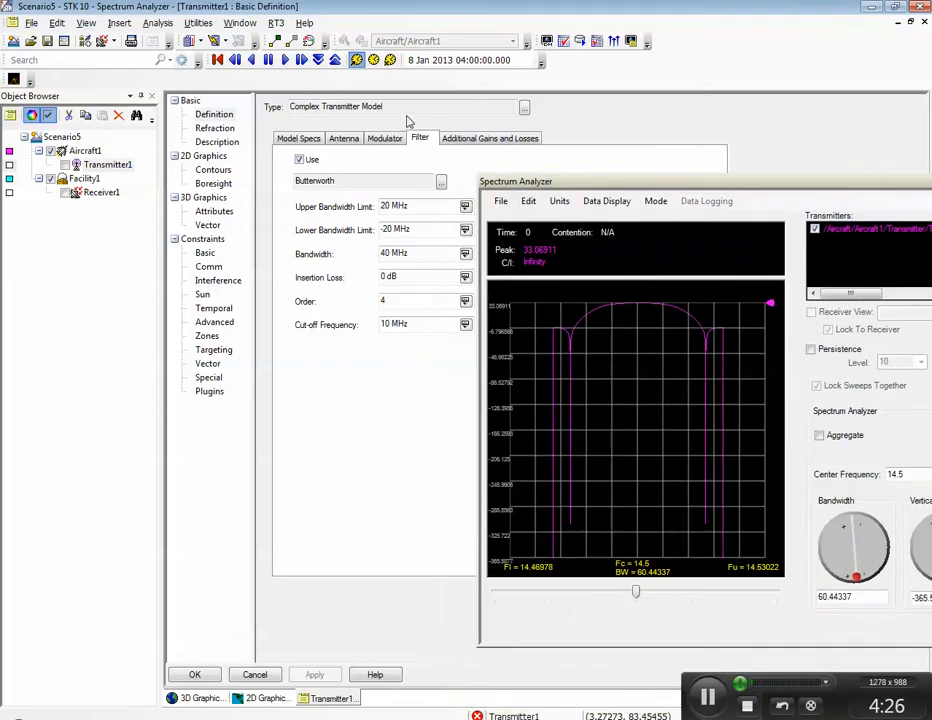
{"action": "left_click", "coordinate": [304, 139]}
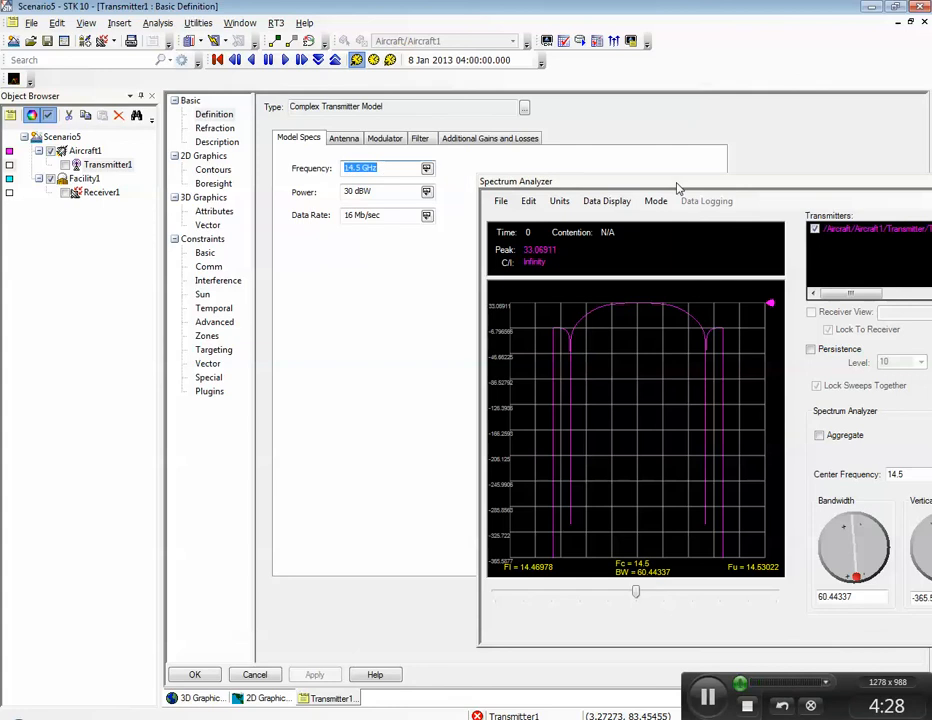
{"action": "left_click_drag", "start_coordinate": [677, 188], "coordinate": [565, 178]}
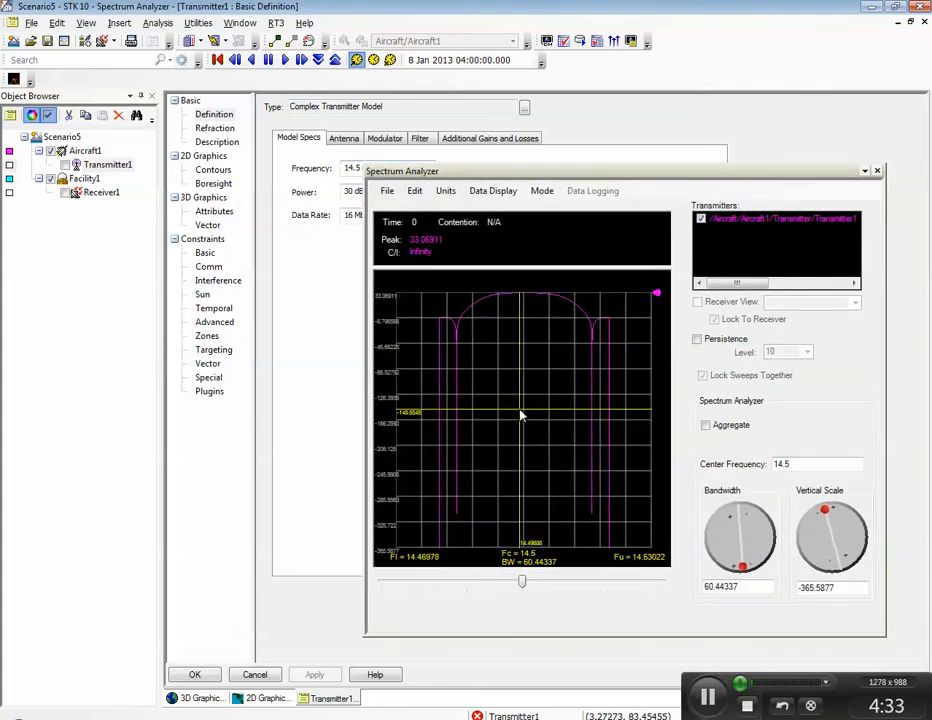
Review the Spectrum Analyzer's data display, units, file, edit and mode options, and move its window clear of the transmitter's specs
{"action": "left_click", "coordinate": [505, 192]}
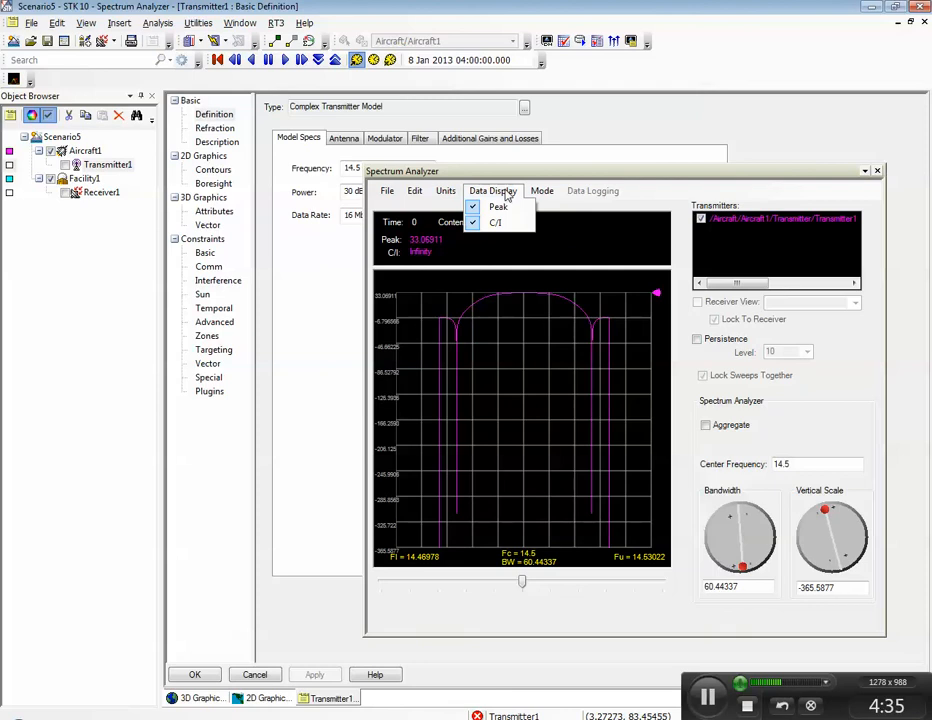
{"action": "left_click", "coordinate": [456, 193]}
{"action": "left_click", "coordinate": [458, 194]}
{"action": "mouse_move", "coordinate": [532, 197]}
{"action": "left_click", "coordinate": [512, 197]}
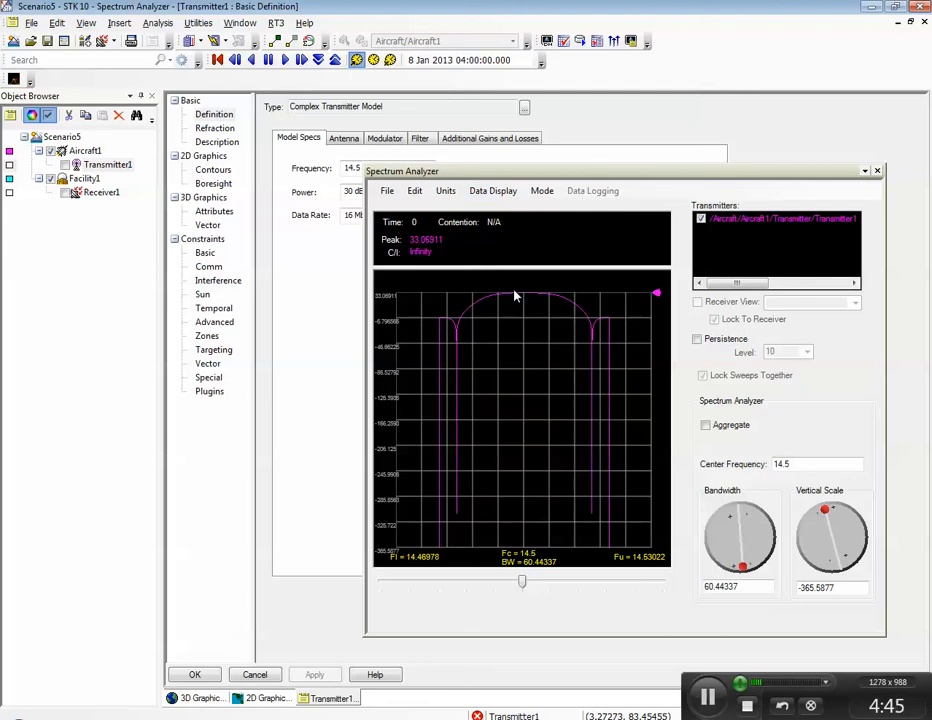
{"action": "left_click", "coordinate": [388, 191]}
{"action": "mouse_move", "coordinate": [414, 194]}
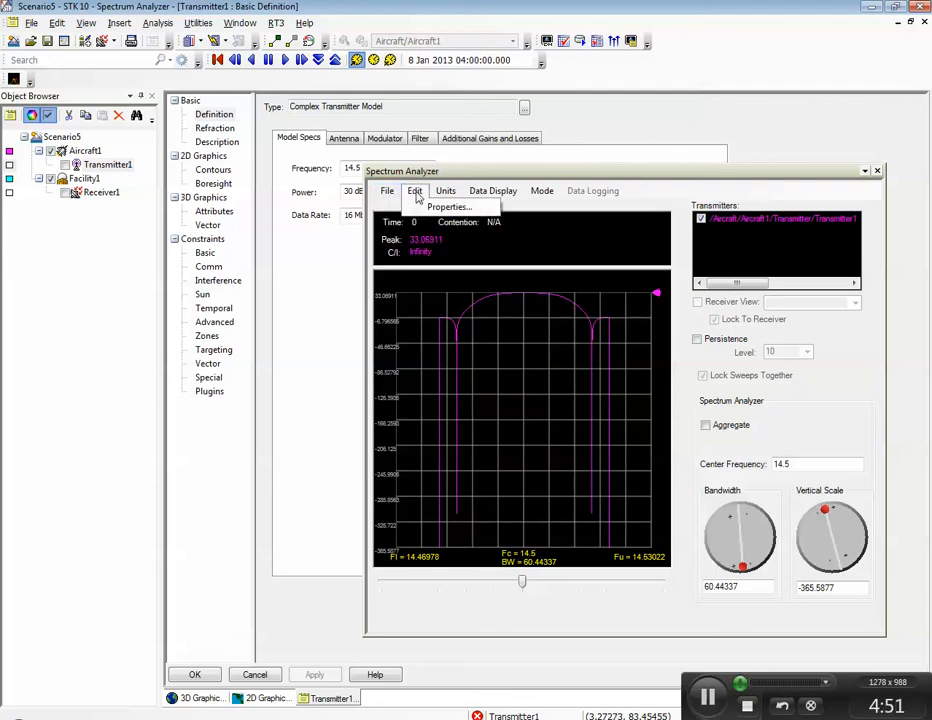
{"action": "mouse_move", "coordinate": [447, 199]}
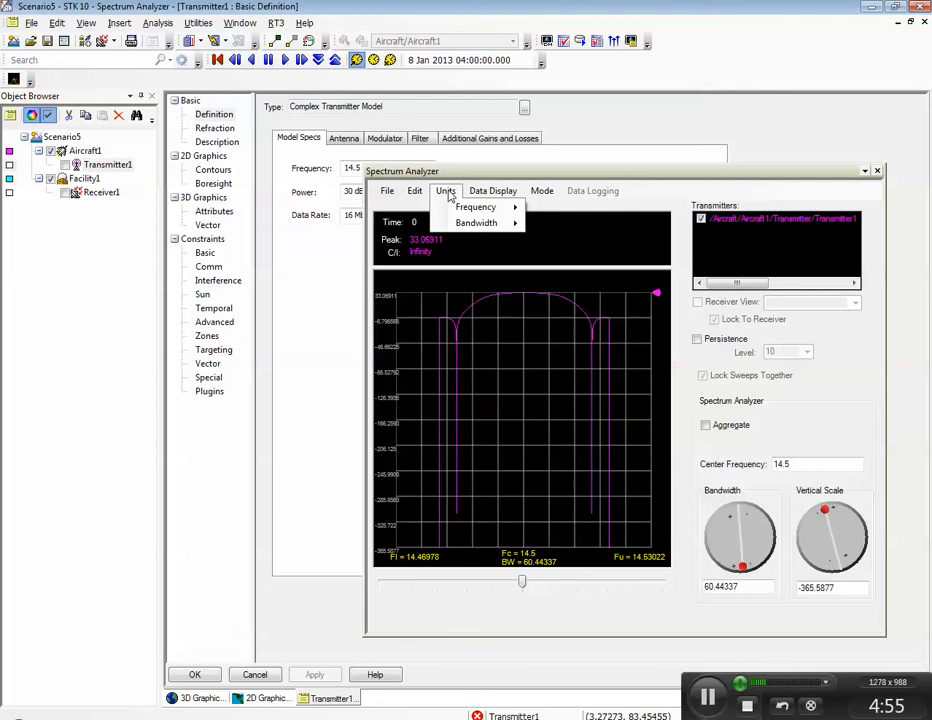
{"action": "mouse_move", "coordinate": [538, 192]}
{"action": "left_click_drag", "start_coordinate": [570, 178], "coordinate": [609, 123]}
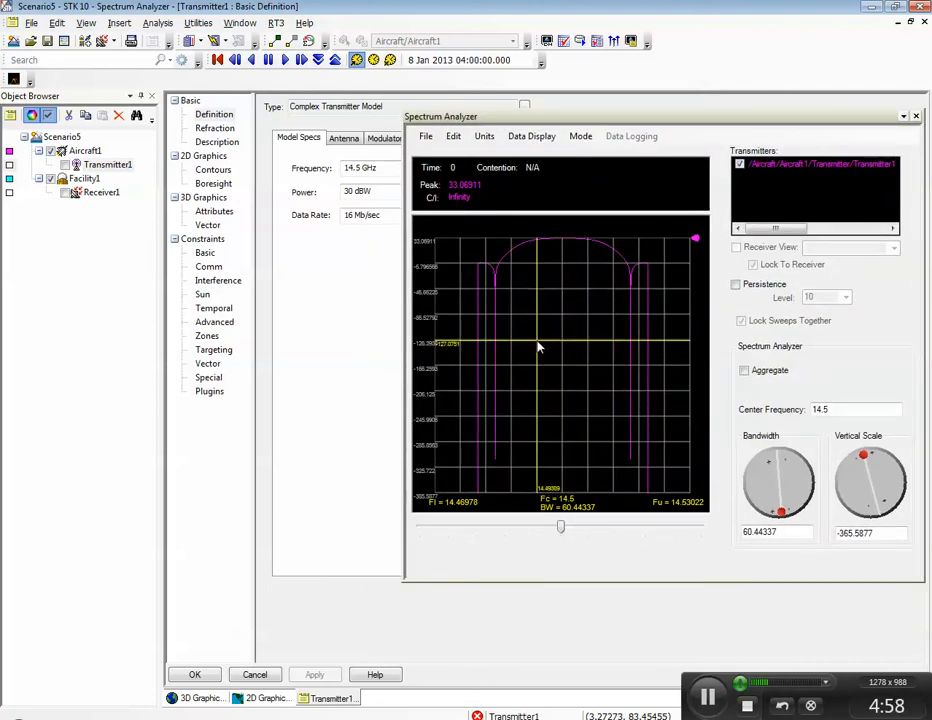